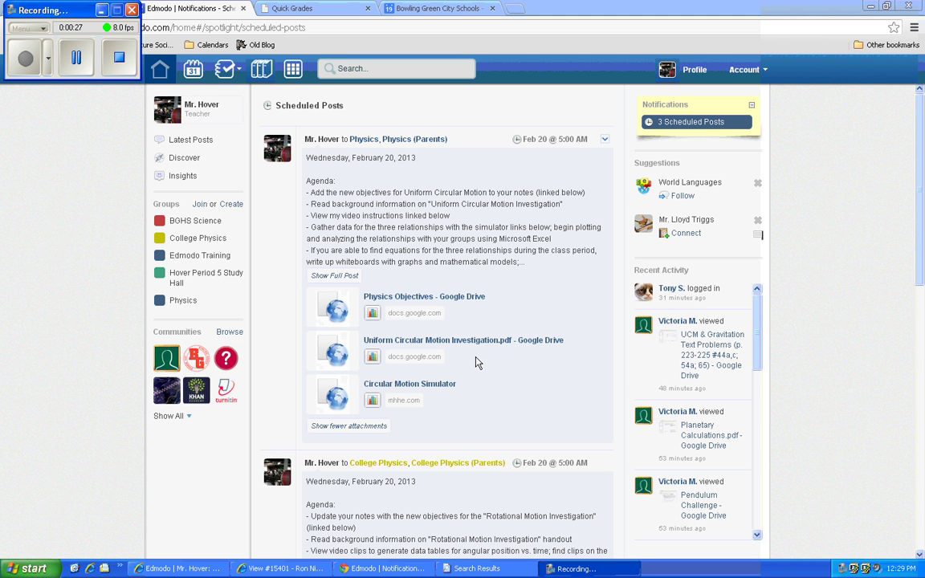
# Step: Open the scheduled physics post's Circular Motion Simulator attachment in a new browser tab
pyautogui.click(449, 389)
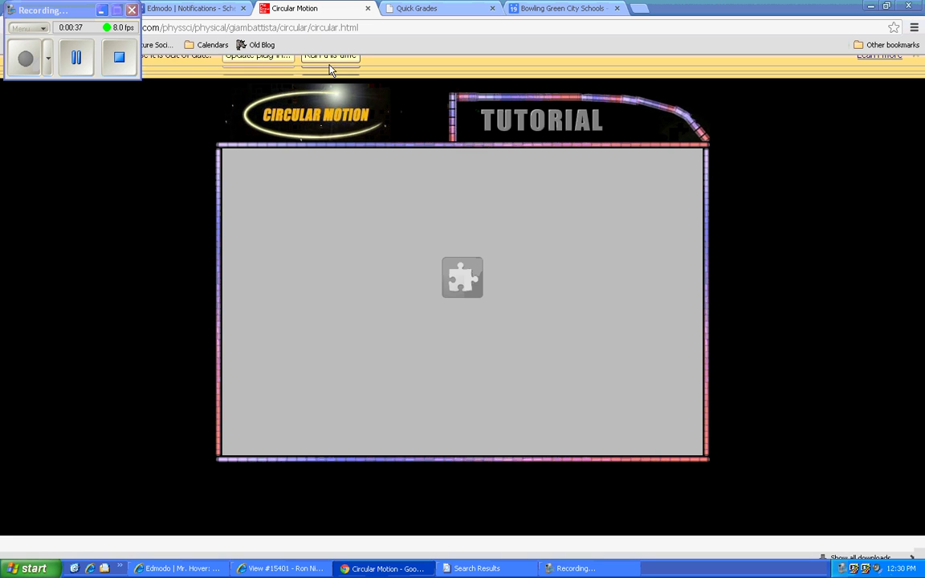
# Step: Allow the simulator plug-in to run so the ball circles at 2 m/s and 3.0 kg
pyautogui.click(331, 68)
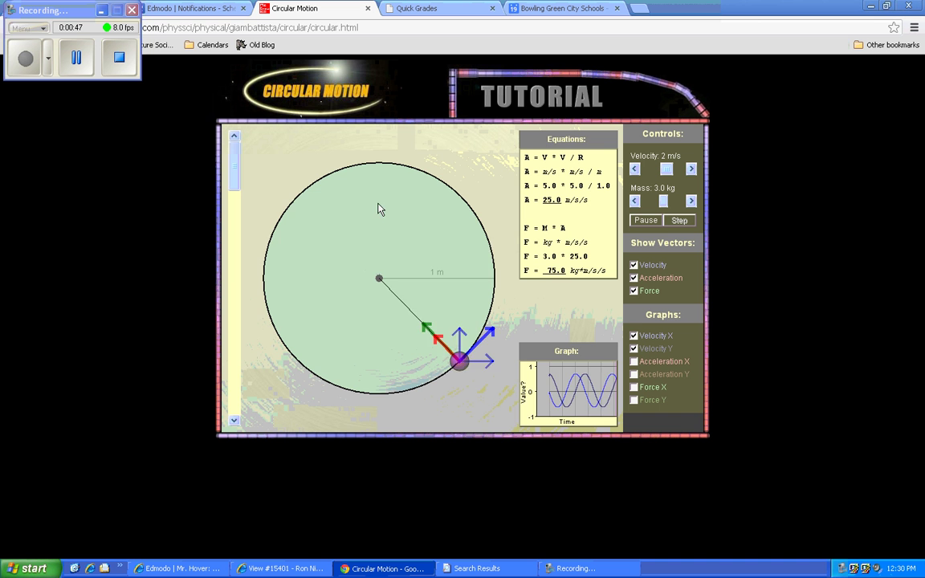
# Step: Tilt the orbit into an ellipse and turn off the velocity, acceleration and force vectors
pyautogui.moveTo(235, 164); pyautogui.dragTo(226, 240)
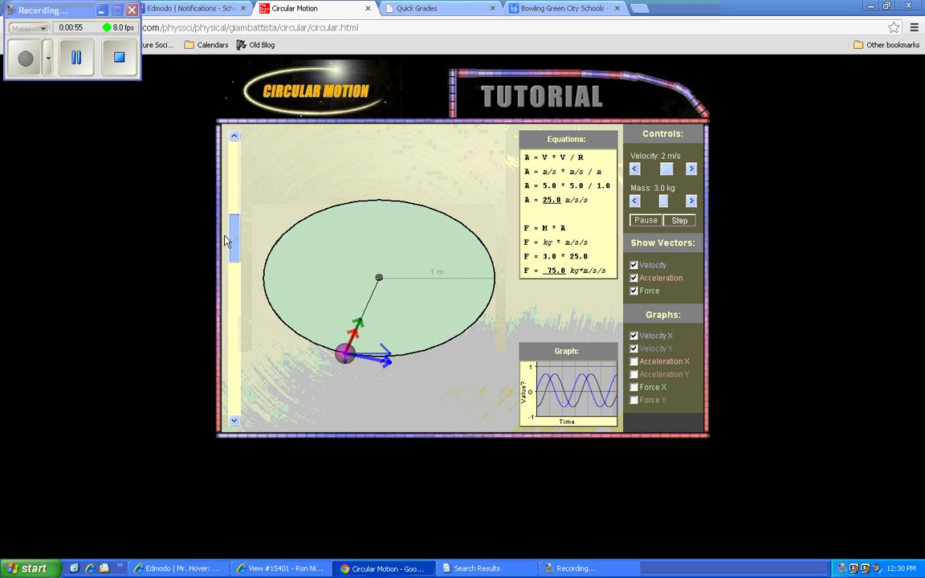
pyautogui.click(634, 266)
pyautogui.click(634, 278)
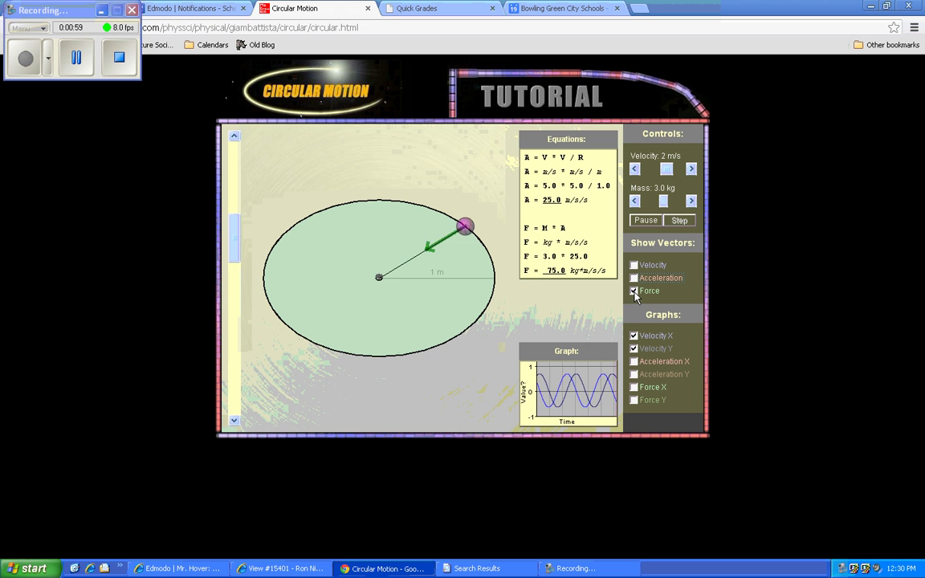
pyautogui.click(634, 290)
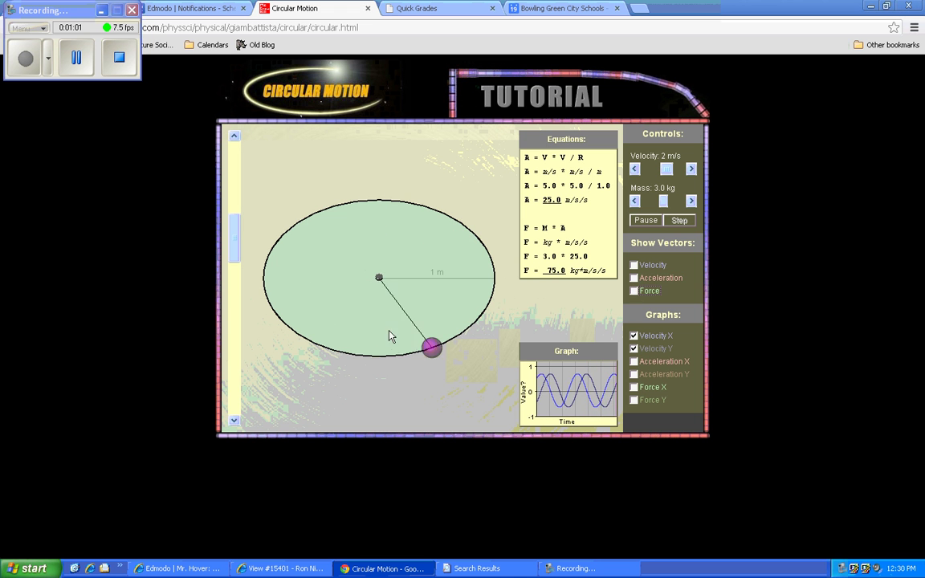
# Step: Vary the orbit tilt, flattening it toward edge-on and then back to an ellipse
pyautogui.moveTo(234, 237)
pyautogui.mouseDown()
pyautogui.moveTo(237, 368)
pyautogui.moveTo(249, 401)
pyautogui.moveTo(247, 253)
pyautogui.mouseUp()
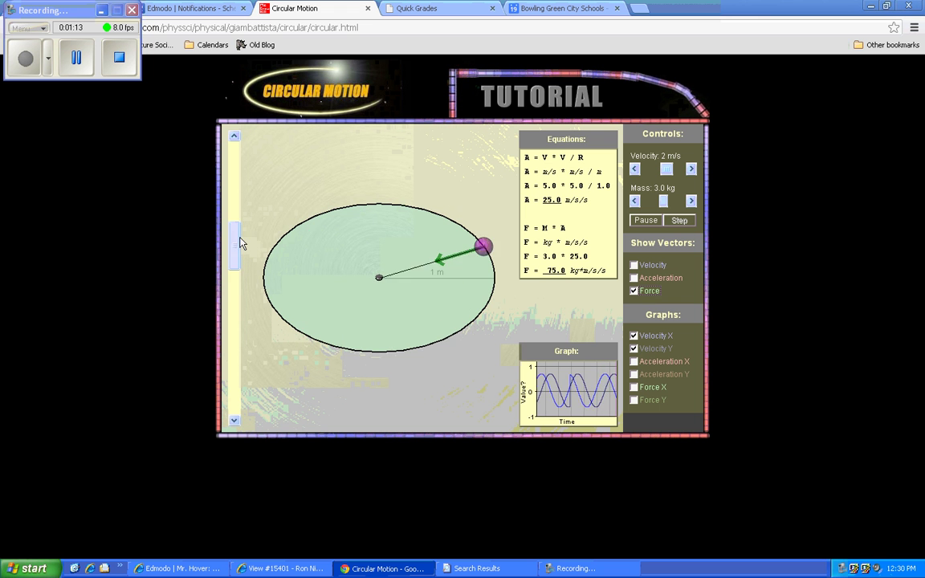
pyautogui.moveTo(235, 243); pyautogui.dragTo(236, 329)
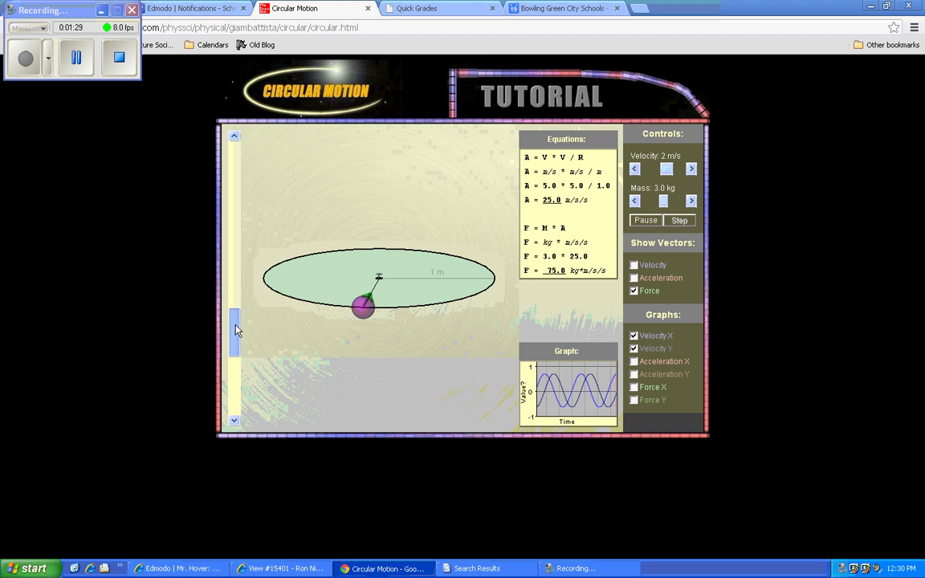
pyautogui.moveTo(236, 330); pyautogui.dragTo(237, 256)
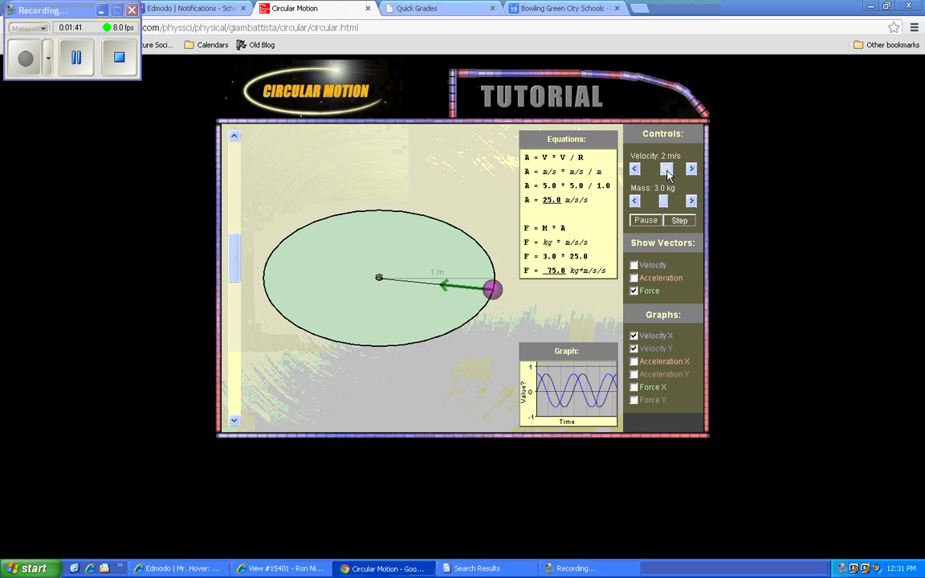
# Step: Set velocity to 3.0 m/s and mass to 1.0 kg after trying 5.0 kg, giving force 9.0
pyautogui.moveTo(668, 170); pyautogui.dragTo(680, 169)
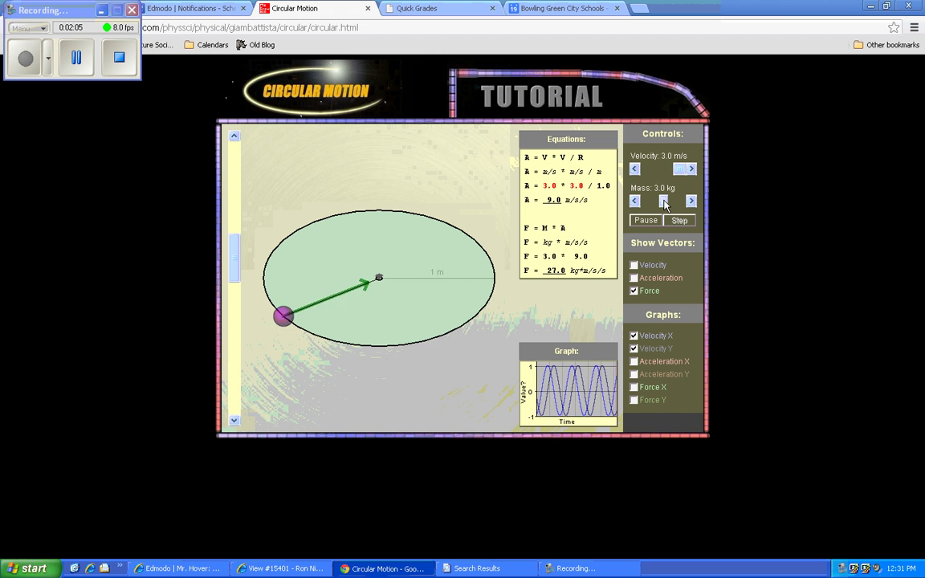
pyautogui.moveTo(664, 204); pyautogui.dragTo(687, 204)
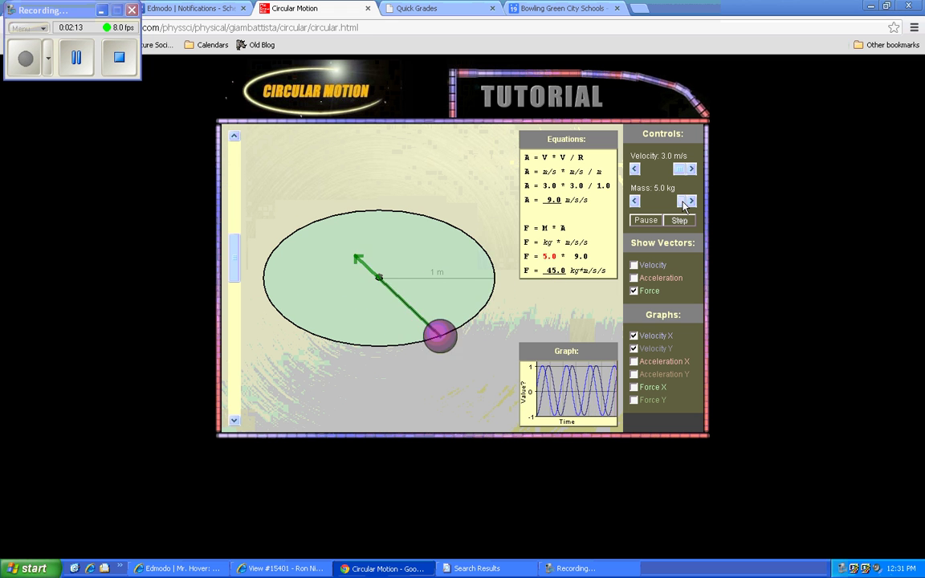
pyautogui.moveTo(684, 206); pyautogui.dragTo(645, 207)
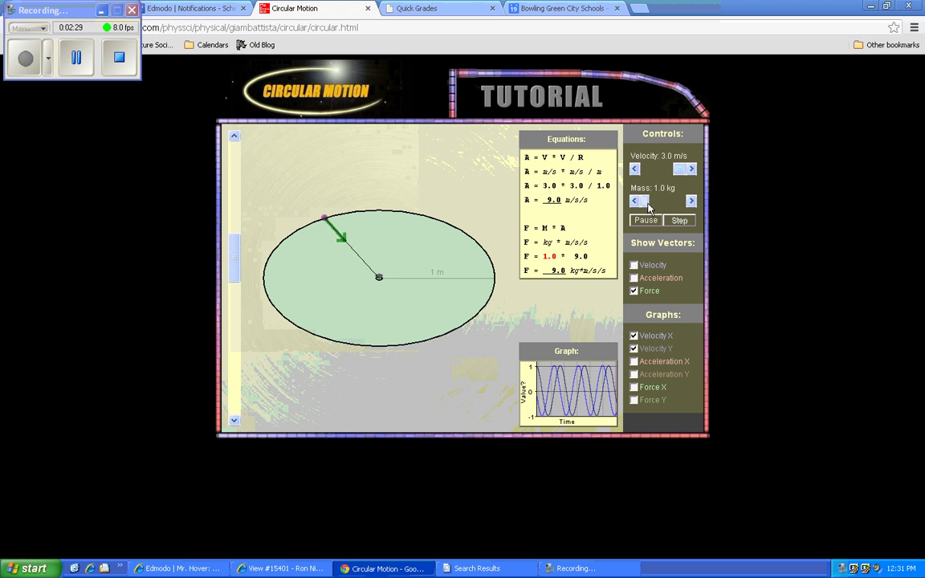
# Step: Set mass to 2.0 kg and velocity to about 1.0 m/s, then mass to 4.8 kg and 2.1 kg
pyautogui.moveTo(653, 205); pyautogui.dragTo(659, 205)
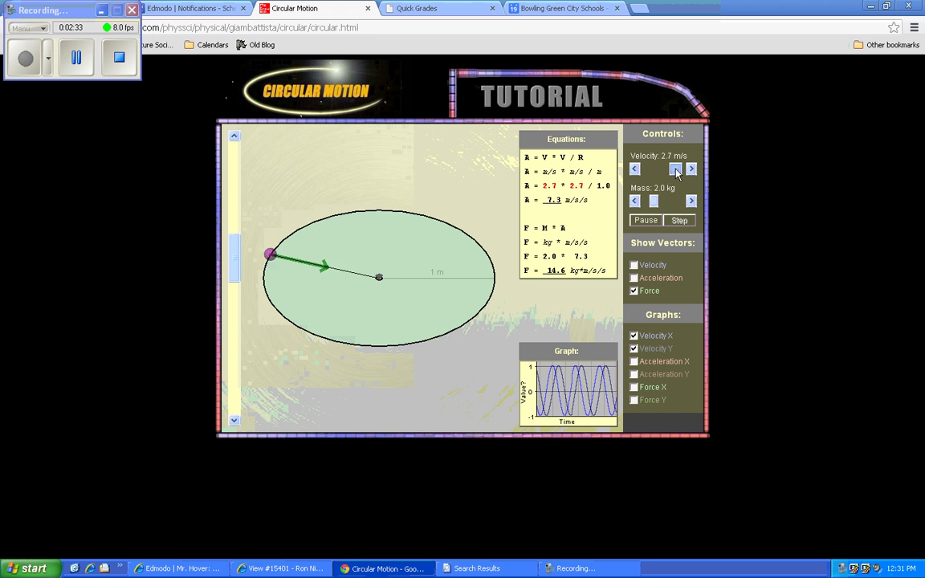
pyautogui.moveTo(675, 170); pyautogui.dragTo(651, 172)
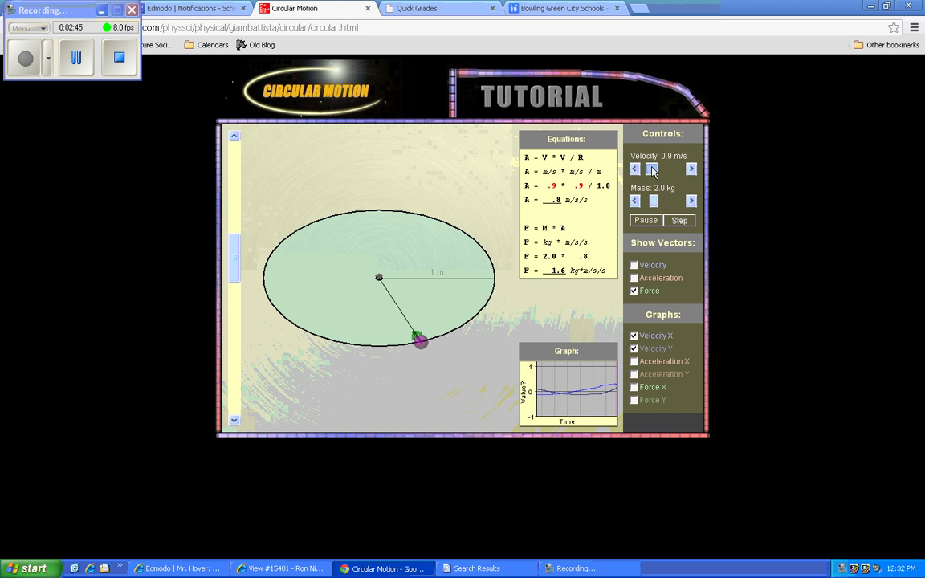
pyautogui.moveTo(652, 169)
pyautogui.mouseDown()
pyautogui.moveTo(681, 172)
pyautogui.moveTo(659, 172)
pyautogui.mouseUp()
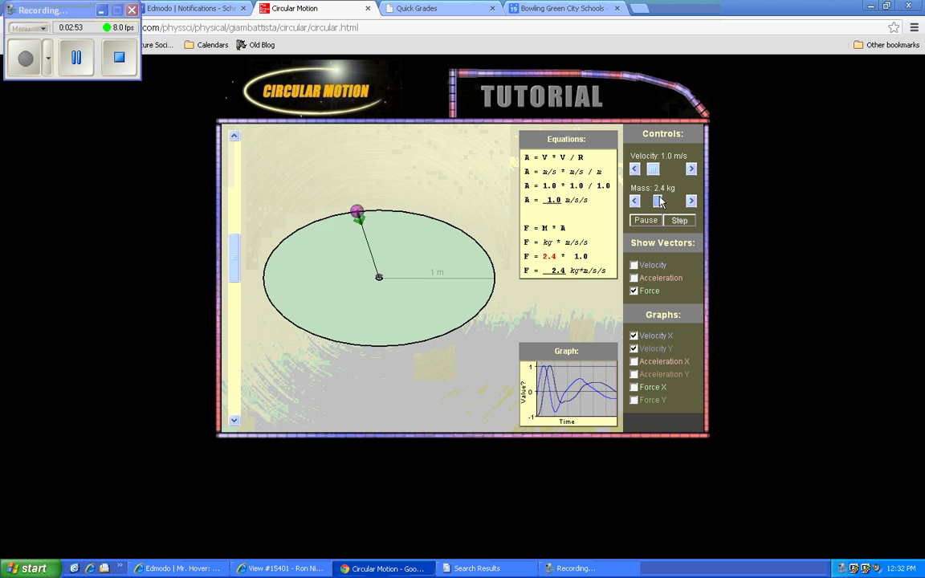
pyautogui.moveTo(659, 202); pyautogui.dragTo(681, 202)
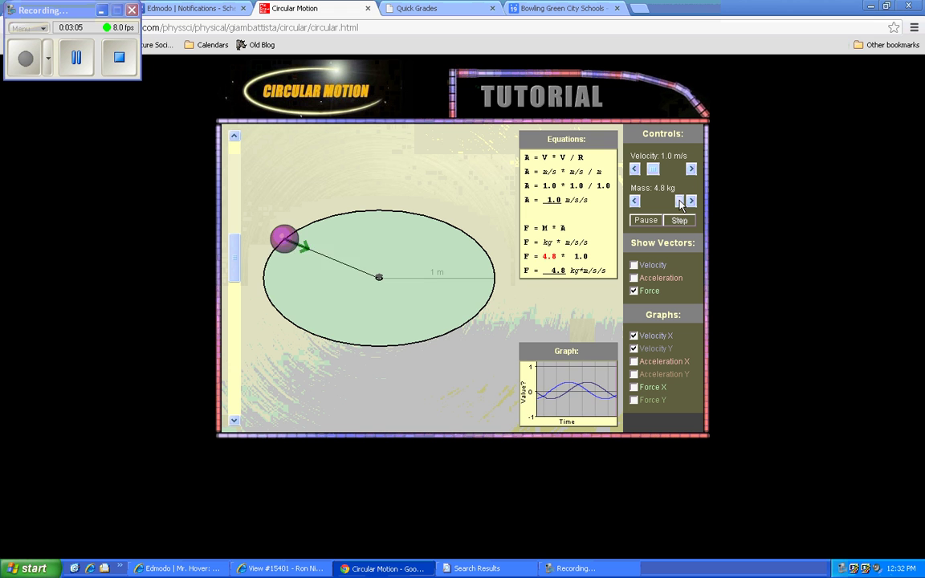
pyautogui.moveTo(680, 204); pyautogui.dragTo(656, 204)
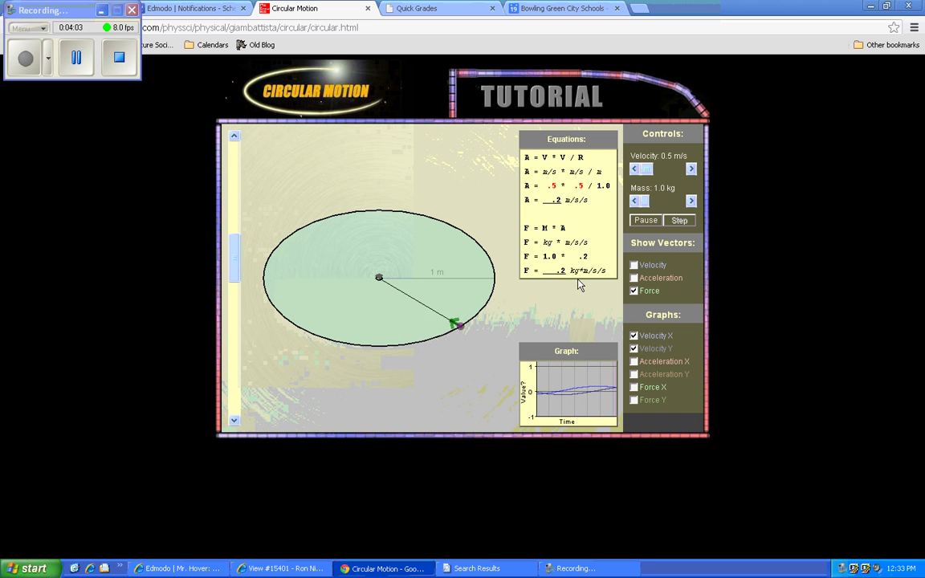
# Step: Set velocity 2.7 m/s and mass 1.9 kg (force 13.9), then view the orbit face-on
pyautogui.moveTo(647, 169); pyautogui.dragTo(676, 173)
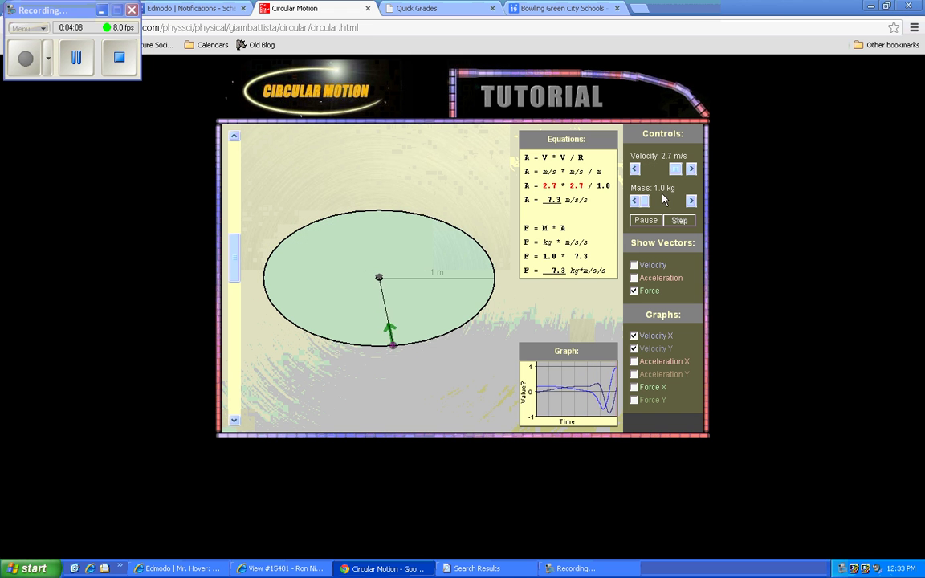
pyautogui.moveTo(643, 200); pyautogui.dragTo(656, 204)
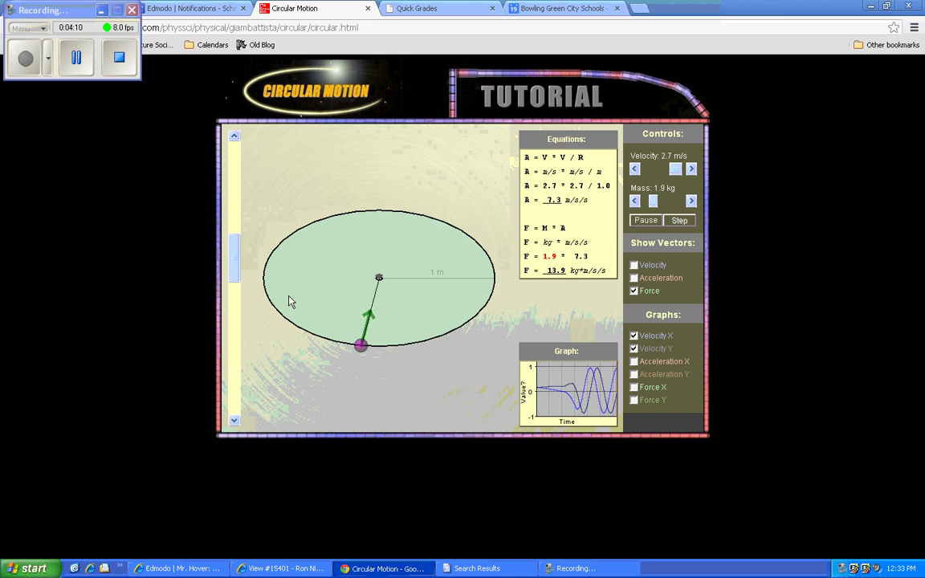
pyautogui.moveTo(237, 265); pyautogui.dragTo(252, 161)
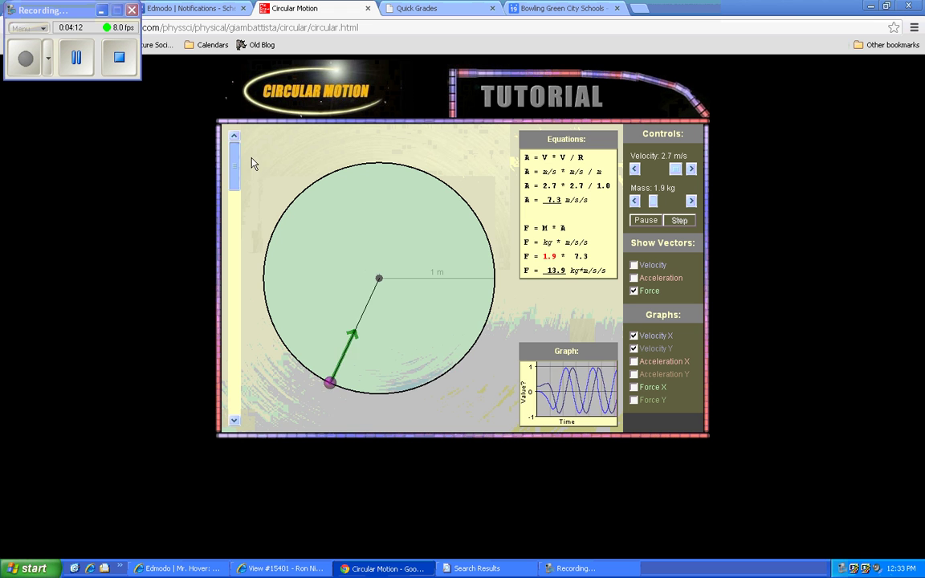
# Step: Show the velocity vectors, pause the animation, and step the ball a few frames
pyautogui.click(634, 266)
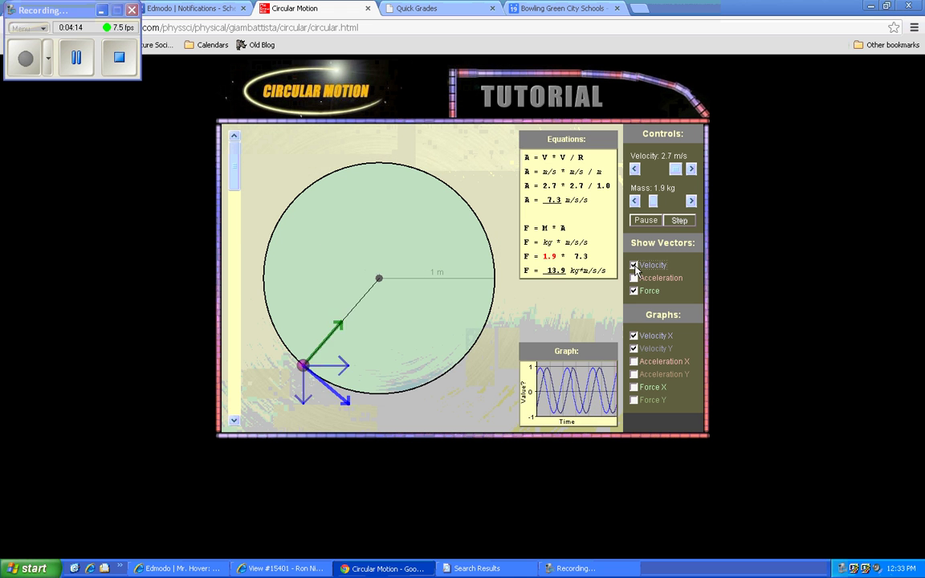
pyautogui.click(647, 221)
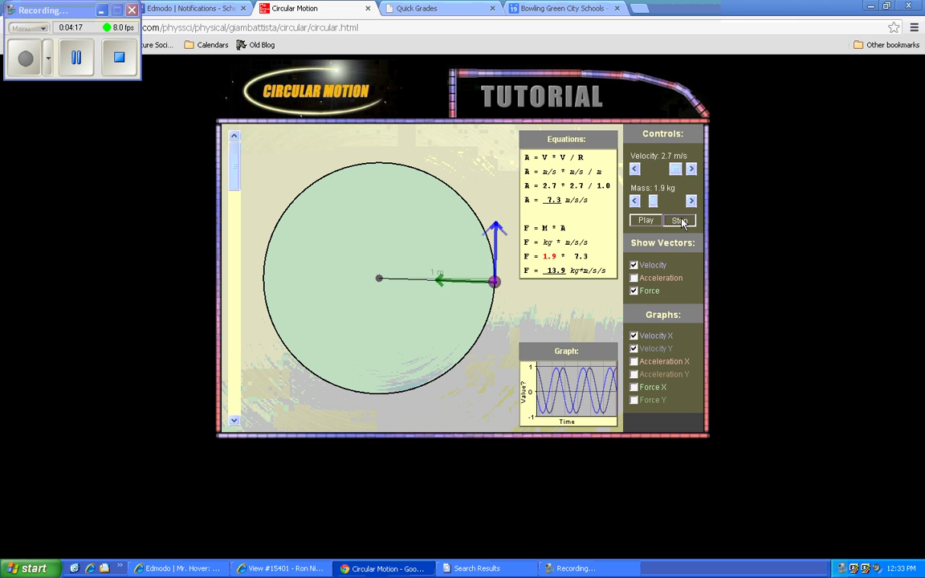
pyautogui.click(680, 221)
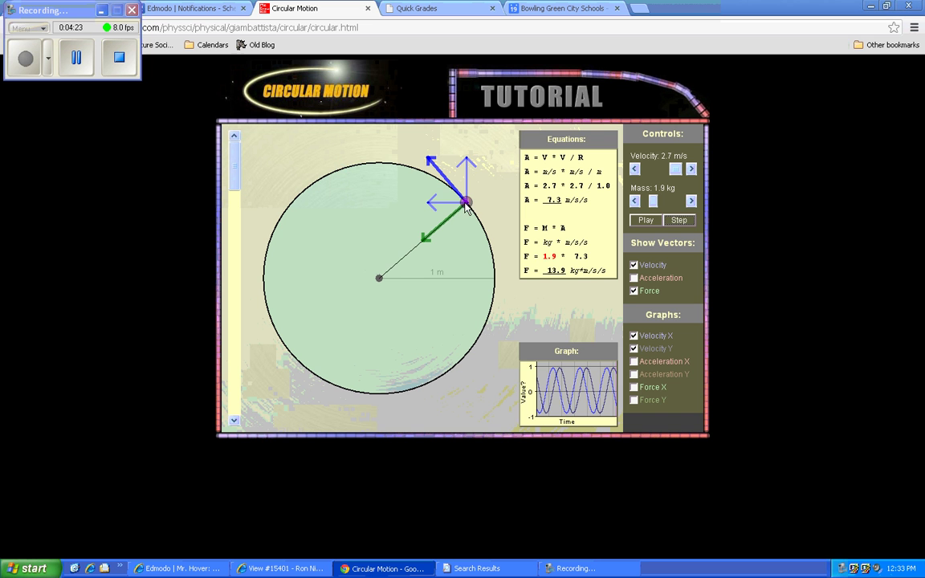
pyautogui.click(679, 221)
pyautogui.click(679, 221)
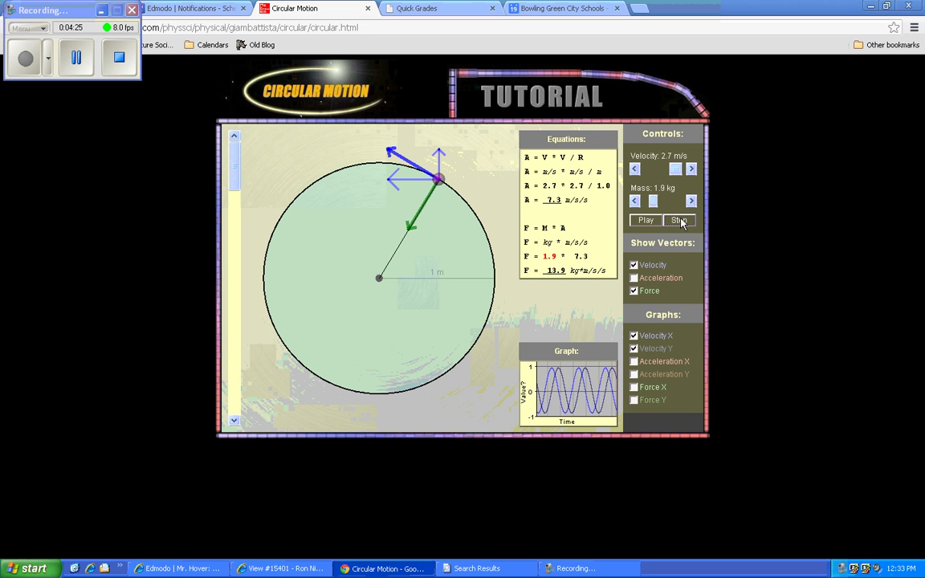
pyautogui.click(679, 221)
# Step: Step the paused ball a full revolution, past the left, bottom and right, to the upper left
pyautogui.click(679, 221)
pyautogui.click(679, 221)
pyautogui.click(680, 221)
pyautogui.click(680, 220)
pyautogui.click(679, 221)
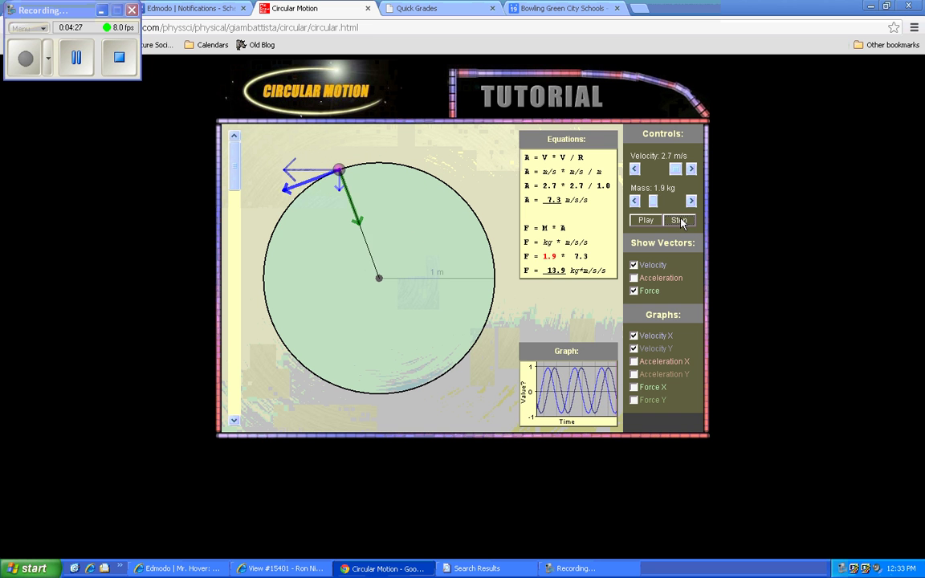
pyautogui.click(680, 221)
pyautogui.click(679, 221)
pyautogui.click(680, 221)
pyautogui.click(680, 221)
pyautogui.click(679, 221)
pyautogui.click(680, 221)
pyautogui.click(680, 221)
pyautogui.click(679, 221)
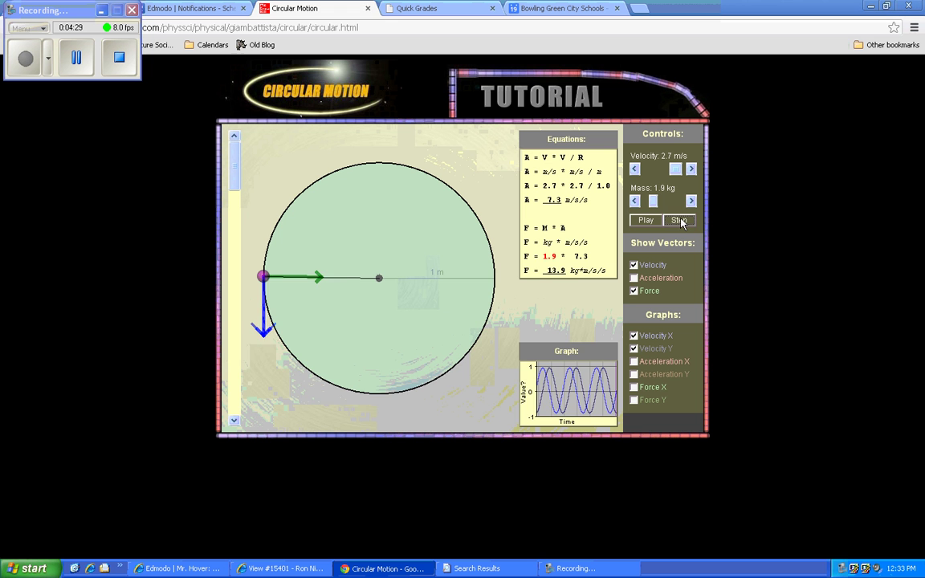
pyautogui.click(679, 221)
pyautogui.click(679, 221)
pyautogui.click(680, 221)
pyautogui.click(680, 221)
pyautogui.click(680, 221)
pyautogui.click(680, 221)
pyautogui.click(680, 221)
pyautogui.click(679, 221)
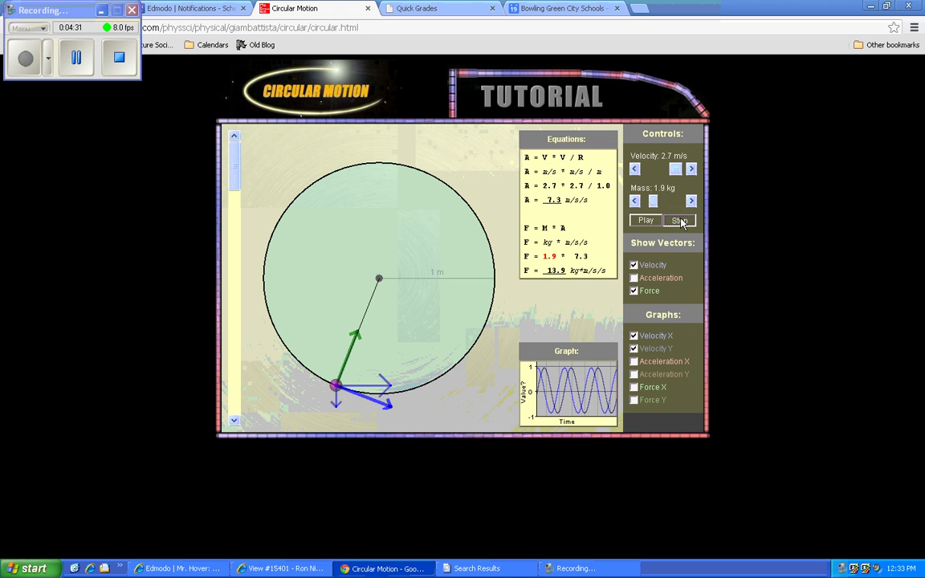
pyautogui.click(680, 221)
pyautogui.click(679, 221)
pyautogui.click(679, 221)
pyautogui.click(680, 221)
pyautogui.click(679, 221)
pyautogui.click(679, 221)
pyautogui.click(679, 221)
pyautogui.click(679, 221)
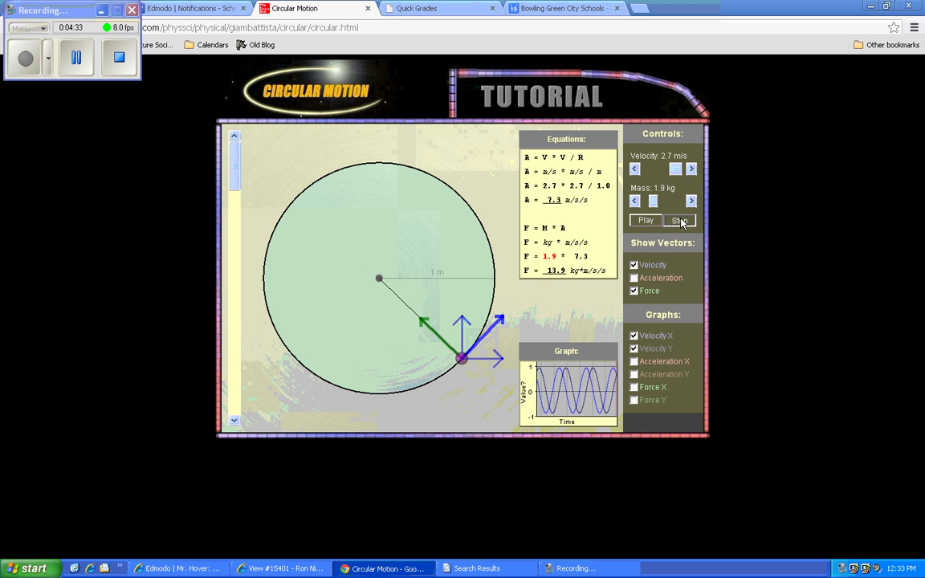
pyautogui.click(679, 221)
pyautogui.click(680, 221)
pyautogui.click(679, 221)
pyautogui.click(679, 221)
pyautogui.click(679, 221)
pyautogui.click(679, 221)
pyautogui.click(679, 221)
pyautogui.click(679, 221)
pyautogui.click(680, 221)
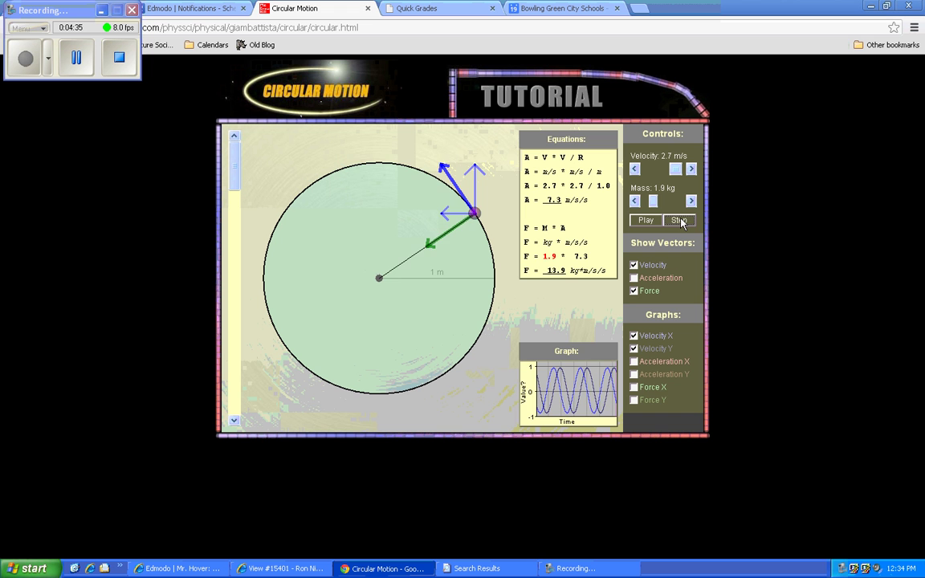
pyautogui.click(679, 221)
pyautogui.click(680, 220)
pyautogui.click(680, 221)
pyautogui.click(680, 221)
pyautogui.click(679, 221)
pyautogui.click(680, 221)
pyautogui.click(679, 220)
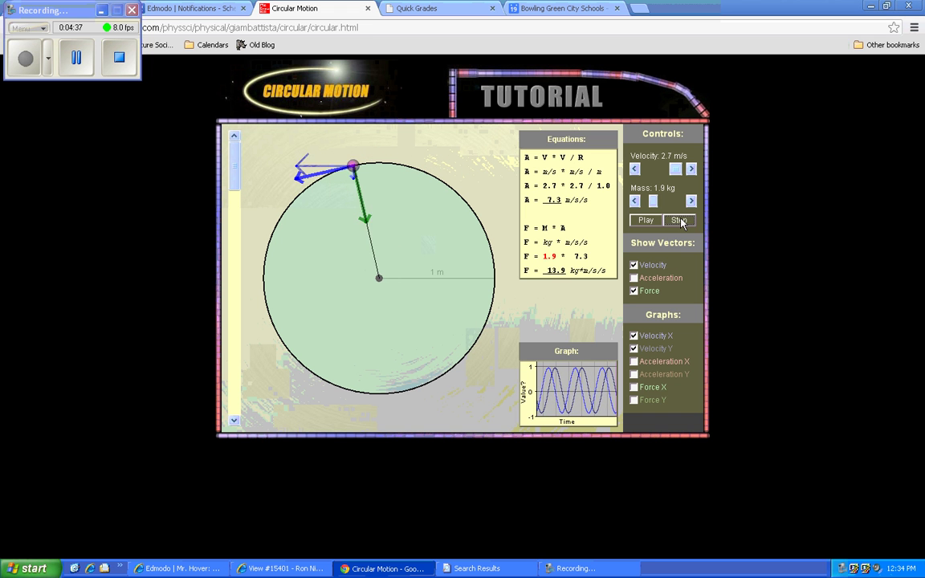
pyautogui.click(680, 221)
pyautogui.click(680, 221)
pyautogui.click(679, 221)
pyautogui.click(679, 221)
pyautogui.click(680, 220)
pyautogui.click(680, 221)
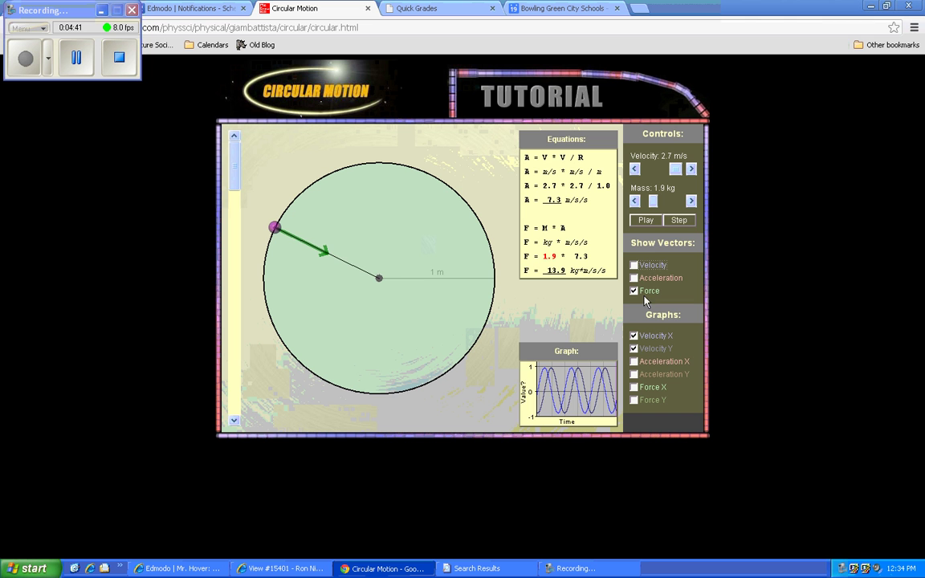
# Step: Step the ball with only the force vector shown toward the lower left of the circle
pyautogui.click(679, 221)
pyautogui.click(680, 221)
pyautogui.click(679, 221)
pyautogui.click(679, 220)
pyautogui.click(680, 221)
pyautogui.click(679, 221)
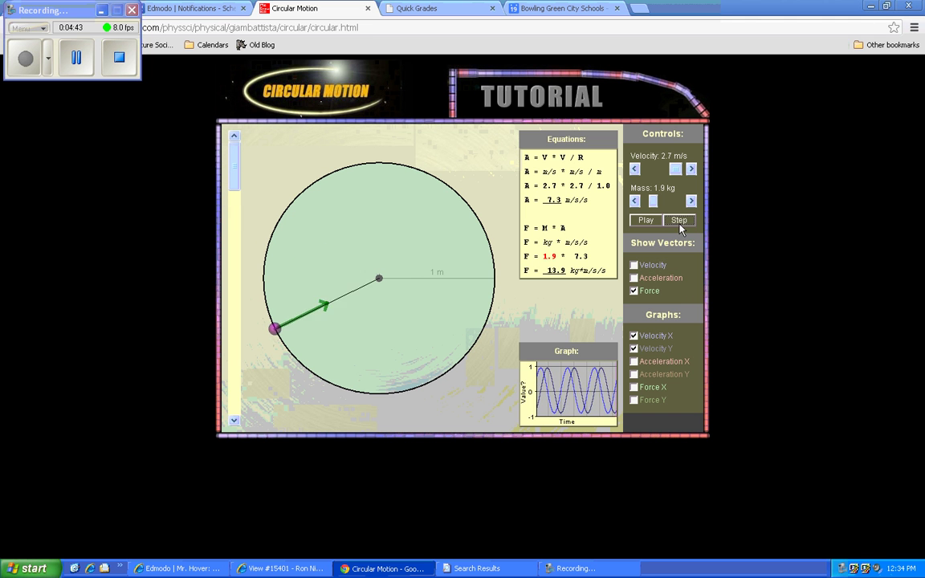
pyautogui.click(680, 221)
pyautogui.click(680, 221)
pyautogui.click(679, 221)
pyautogui.click(679, 221)
pyautogui.click(679, 221)
pyautogui.click(680, 220)
pyautogui.click(679, 221)
pyautogui.click(680, 221)
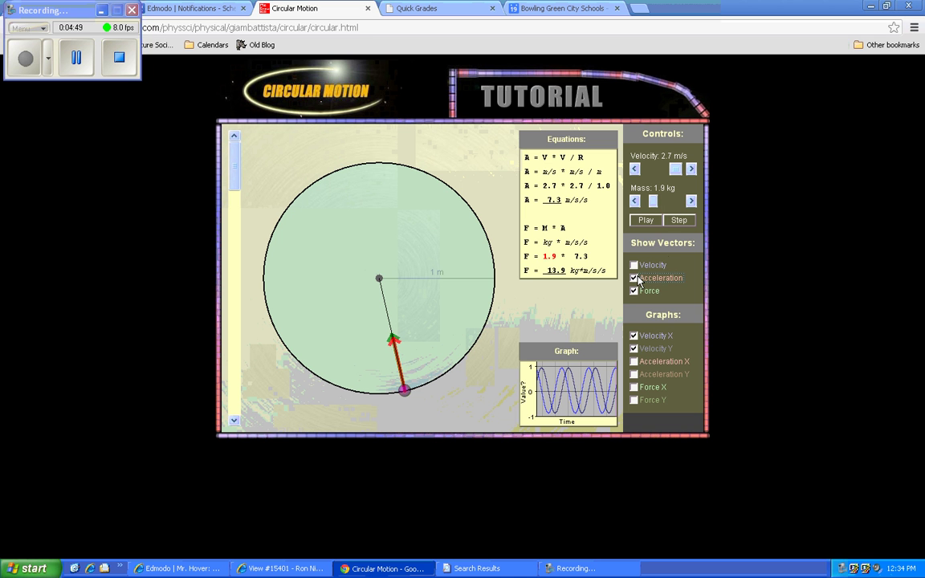
# Step: Step the ball from the bottom around the right side and over the top to the upper left
pyautogui.click(679, 221)
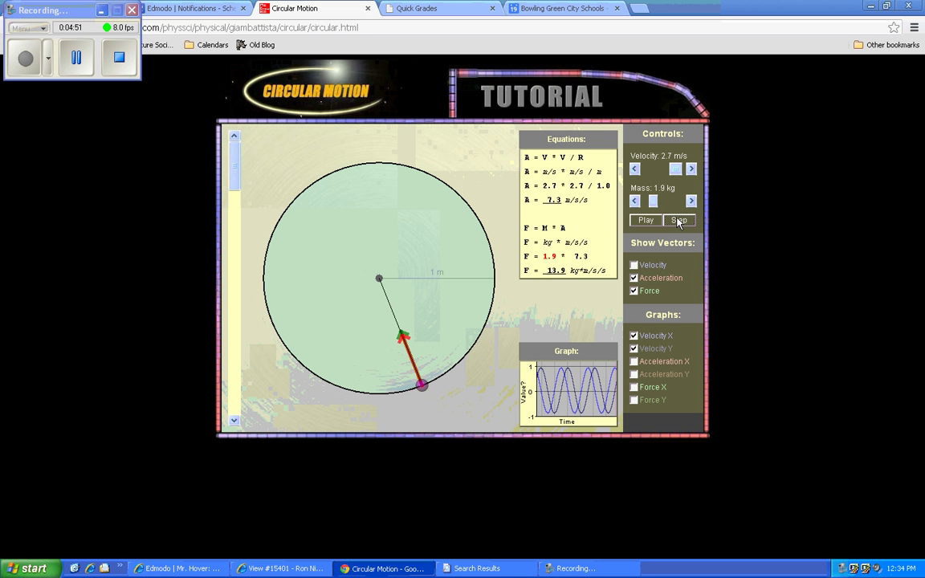
pyautogui.click(680, 221)
pyautogui.click(679, 221)
pyautogui.click(679, 221)
pyautogui.click(680, 221)
pyautogui.click(680, 221)
pyautogui.click(680, 221)
pyautogui.click(679, 221)
pyautogui.click(679, 221)
pyautogui.click(679, 221)
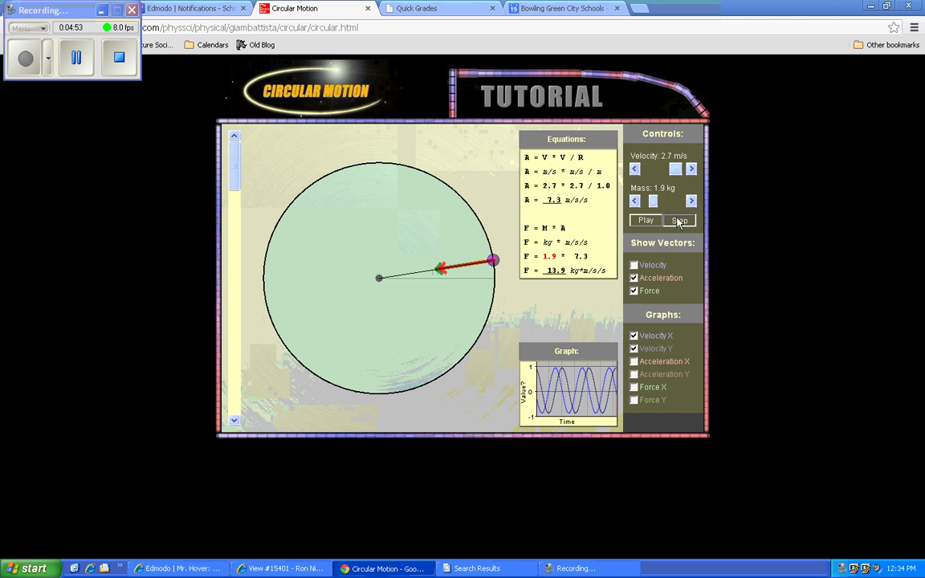
pyautogui.click(679, 221)
pyautogui.click(679, 220)
pyautogui.click(679, 220)
pyautogui.click(680, 221)
pyautogui.click(680, 221)
pyautogui.click(679, 221)
pyautogui.click(679, 221)
pyautogui.click(679, 221)
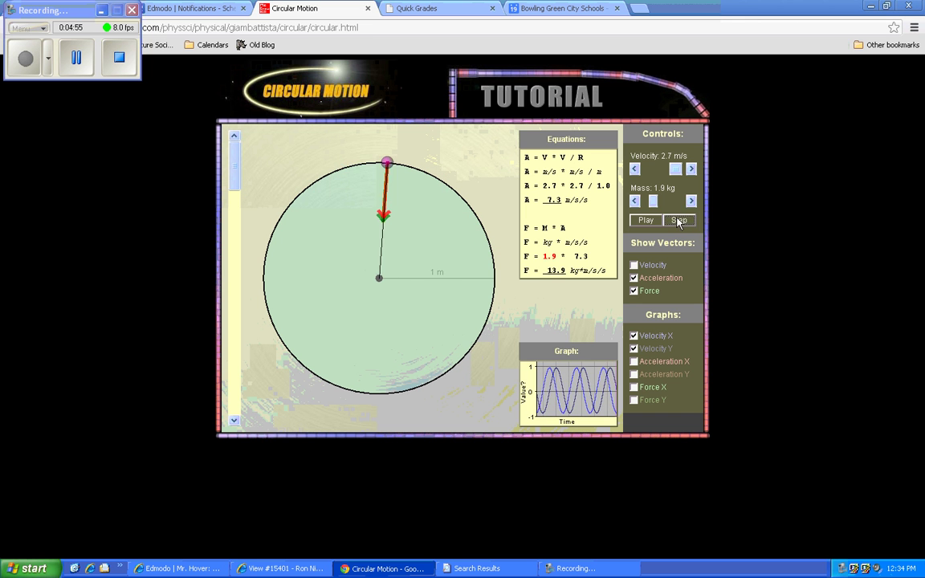
pyautogui.click(679, 220)
pyautogui.click(680, 220)
pyautogui.click(679, 220)
pyautogui.click(679, 221)
pyautogui.click(679, 221)
pyautogui.click(680, 220)
pyautogui.click(680, 221)
pyautogui.click(679, 221)
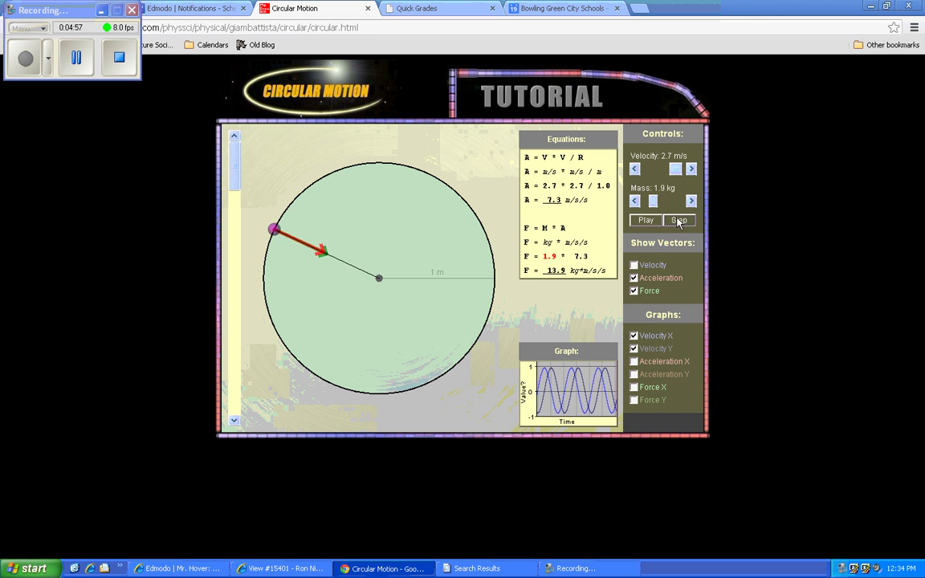
pyautogui.click(679, 221)
pyautogui.click(679, 221)
pyautogui.click(679, 220)
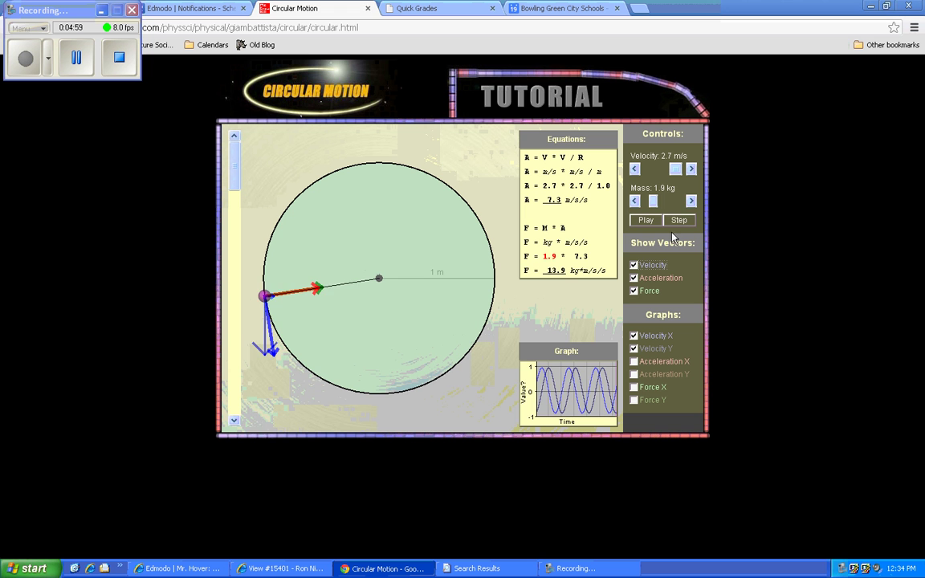
# Step: Step the ball from the left side past the bottom to the right side with all vectors shown
pyautogui.click(677, 223)
pyautogui.click(677, 223)
pyautogui.click(677, 223)
pyautogui.click(678, 223)
pyautogui.click(677, 223)
pyautogui.click(677, 223)
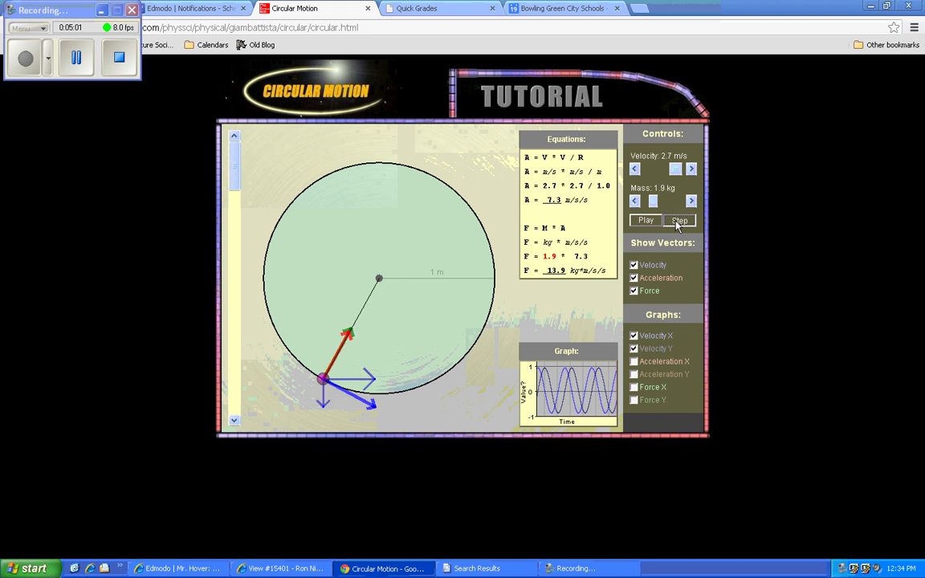
pyautogui.click(677, 223)
pyautogui.click(677, 224)
pyautogui.click(677, 223)
pyautogui.click(677, 224)
pyautogui.click(677, 223)
pyautogui.click(677, 224)
pyautogui.click(677, 224)
pyautogui.click(677, 224)
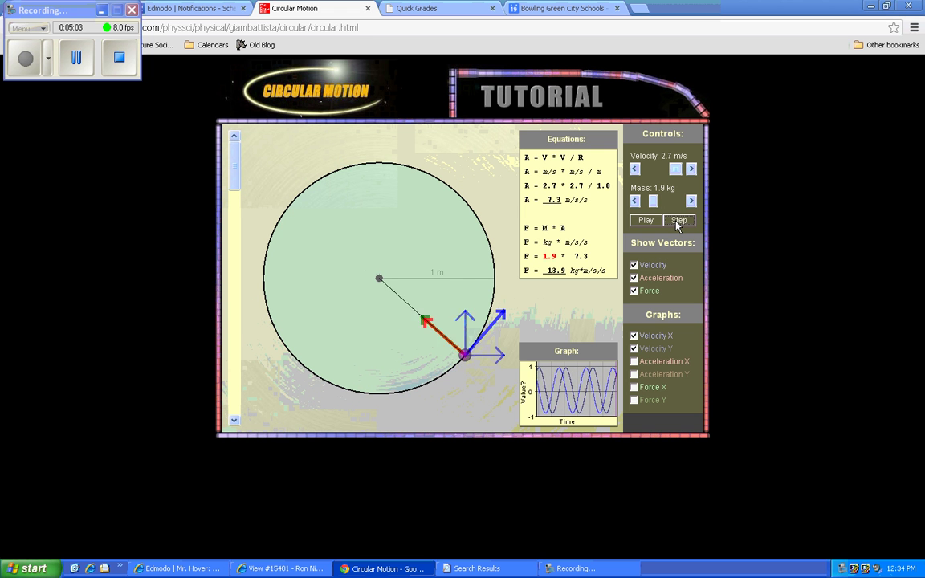
pyautogui.click(677, 223)
pyautogui.click(678, 223)
pyautogui.click(677, 223)
pyautogui.click(677, 223)
pyautogui.click(677, 223)
pyautogui.click(677, 224)
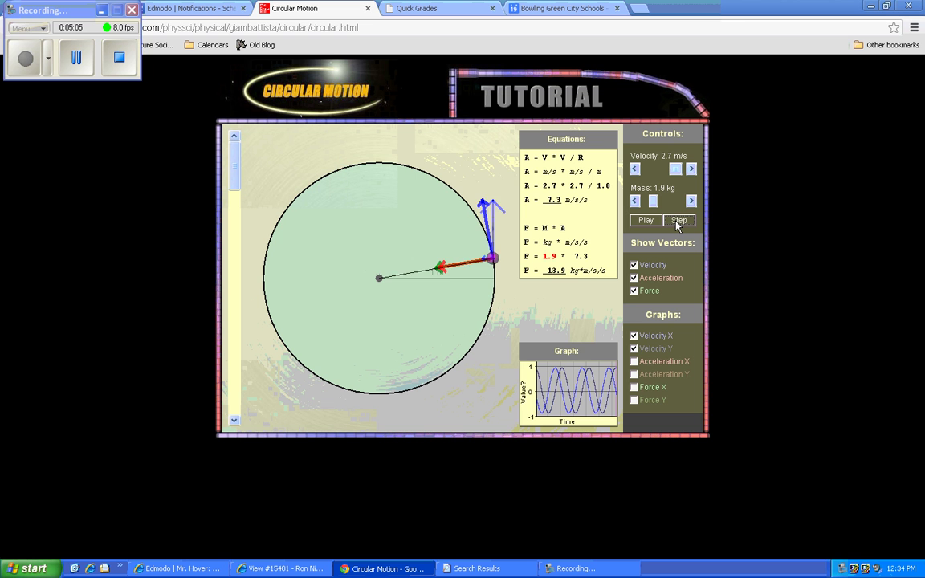
pyautogui.click(677, 223)
pyautogui.click(677, 223)
pyautogui.click(677, 223)
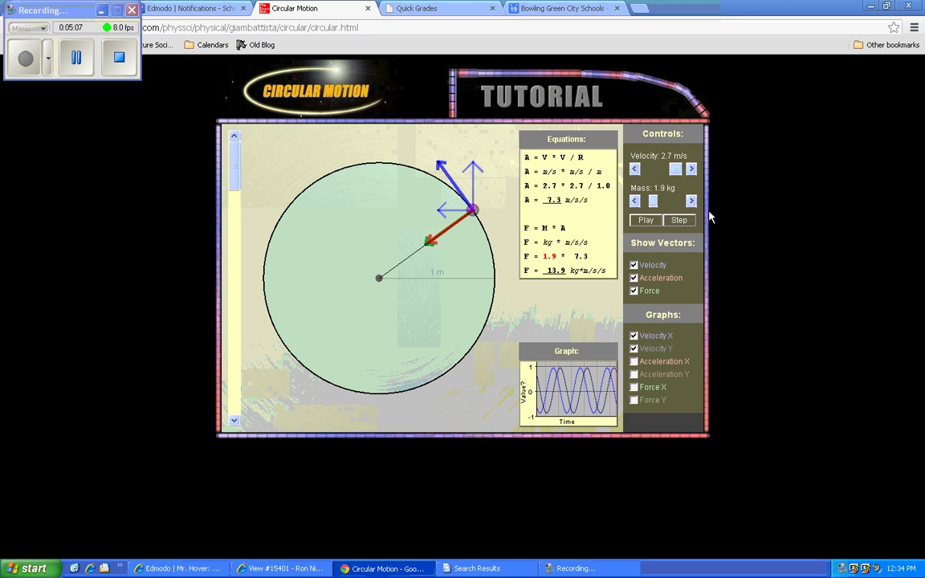